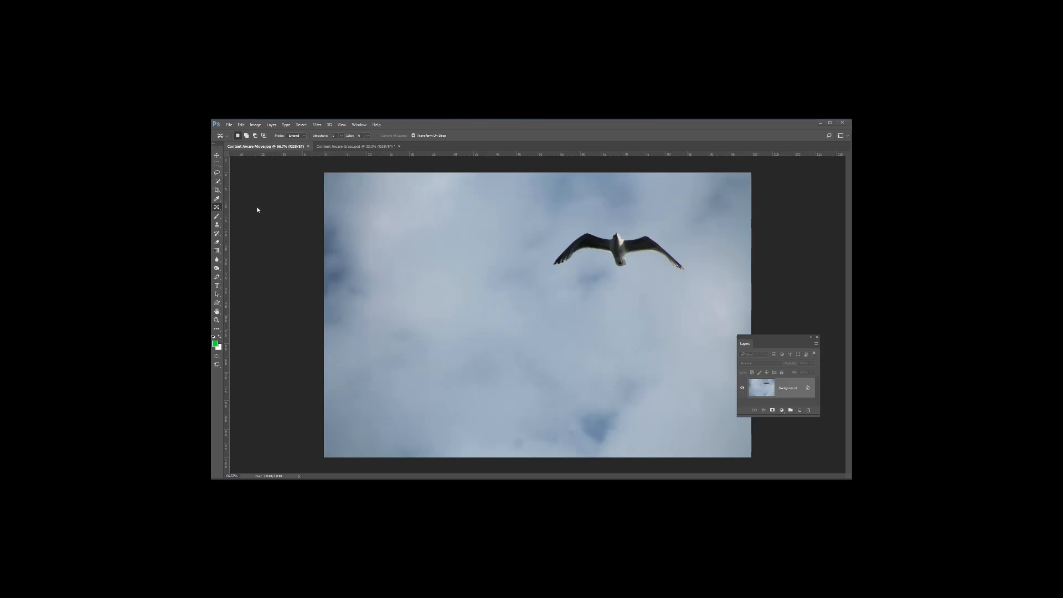
# Step: Activate the Content-Aware Move Tool in Content Aware Move.jpg and set its mode to Move
pyautogui.click(217, 209)
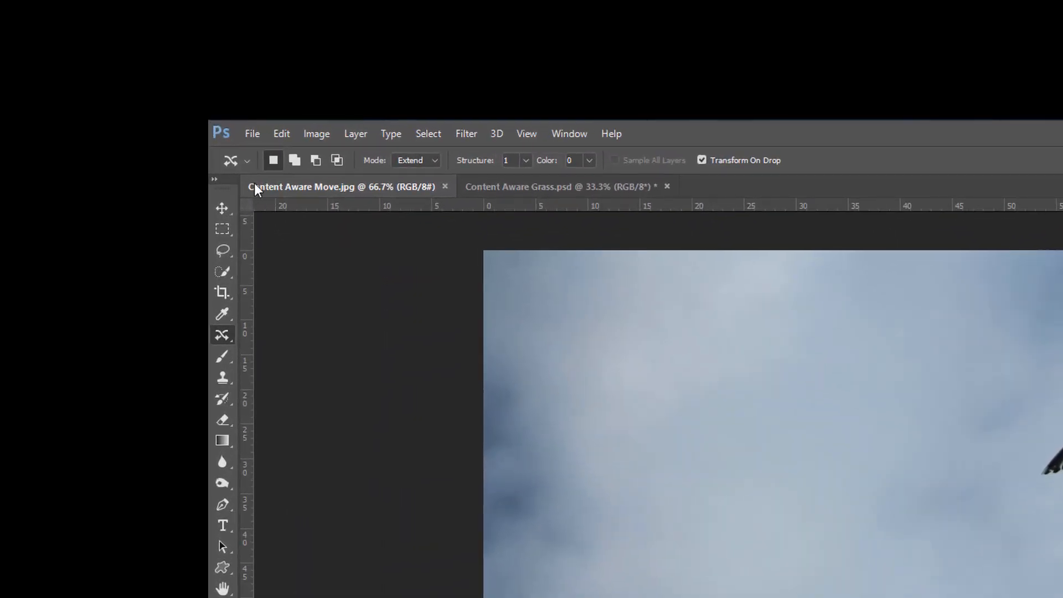
pyautogui.click(248, 163)
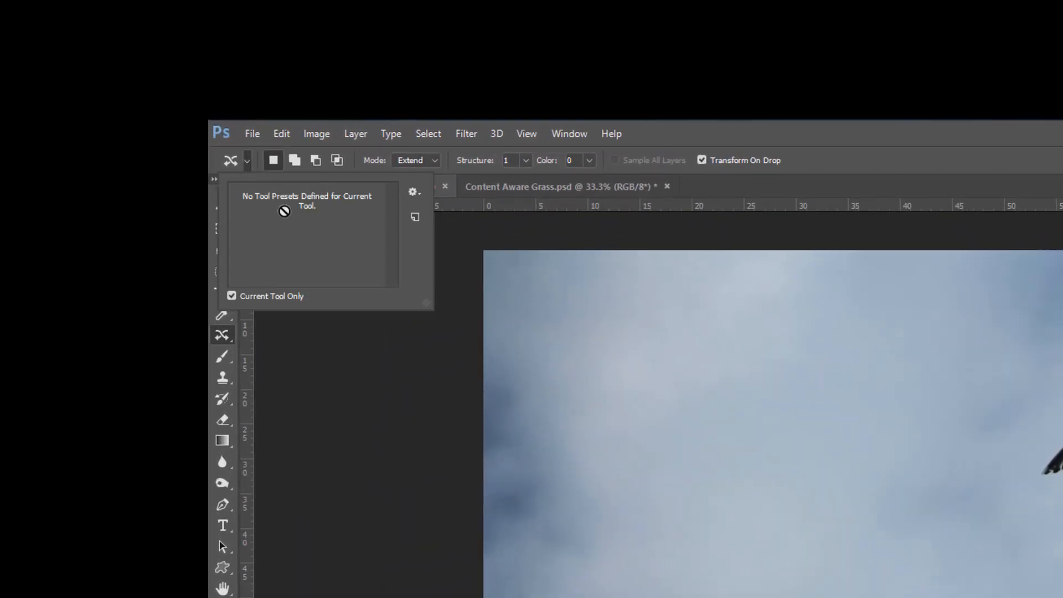
pyautogui.click(248, 163)
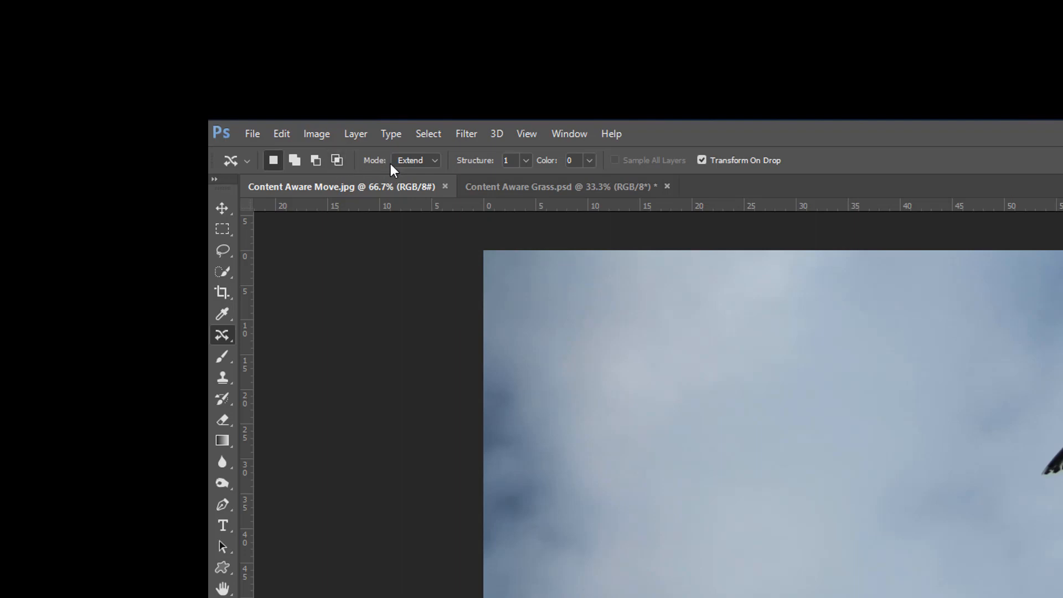
pyautogui.click(437, 164)
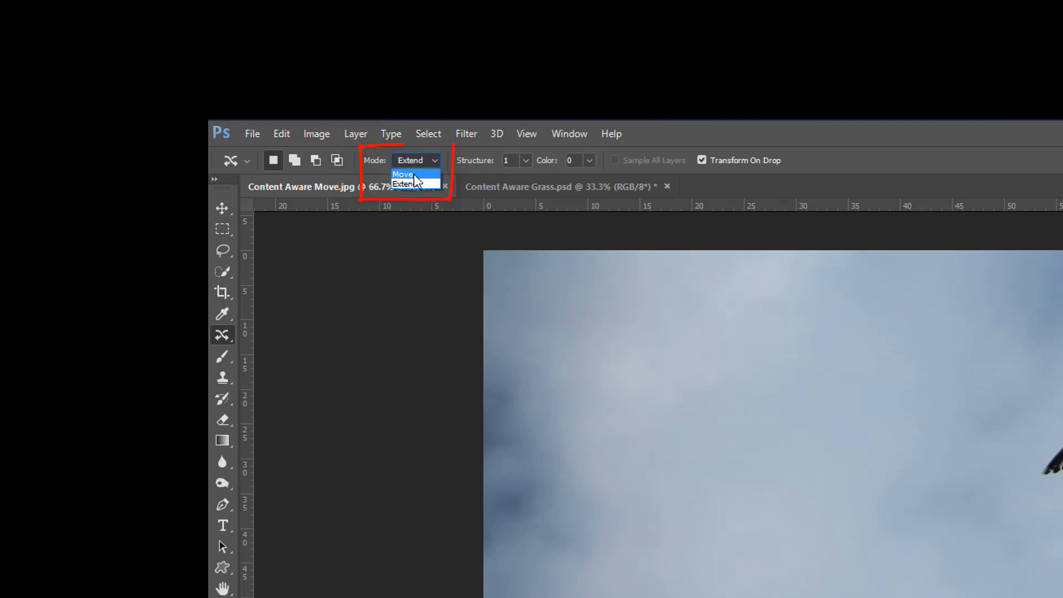
pyautogui.click(416, 174)
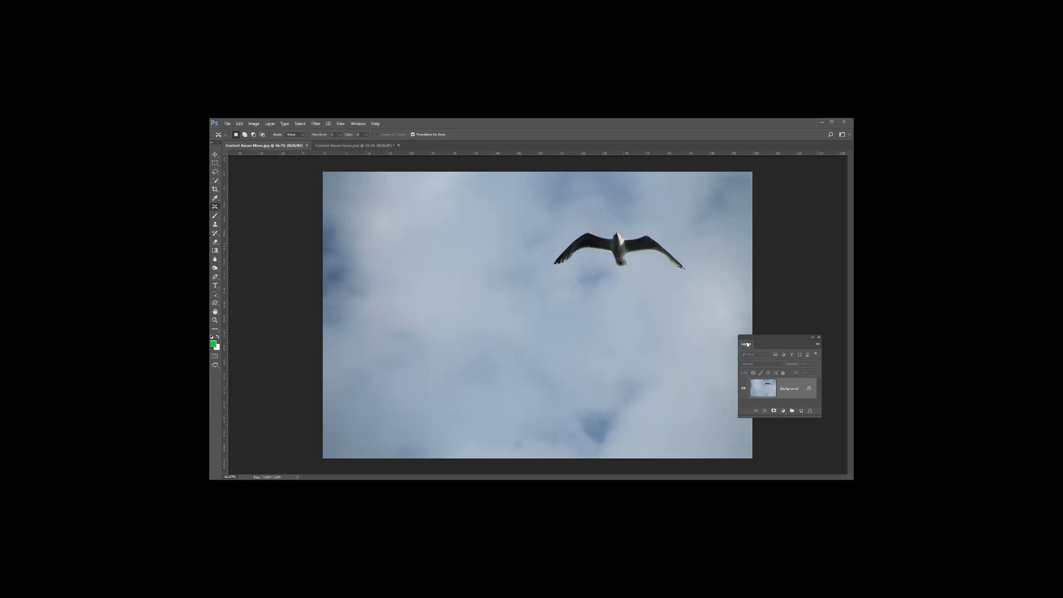
# Step: Create a new empty layer named Retouch above the Background and keep the Layers panel clear of the gull
pyautogui.moveTo(747, 344); pyautogui.dragTo(711, 225)
pyautogui.moveTo(784, 293); pyautogui.dragTo(786, 331)
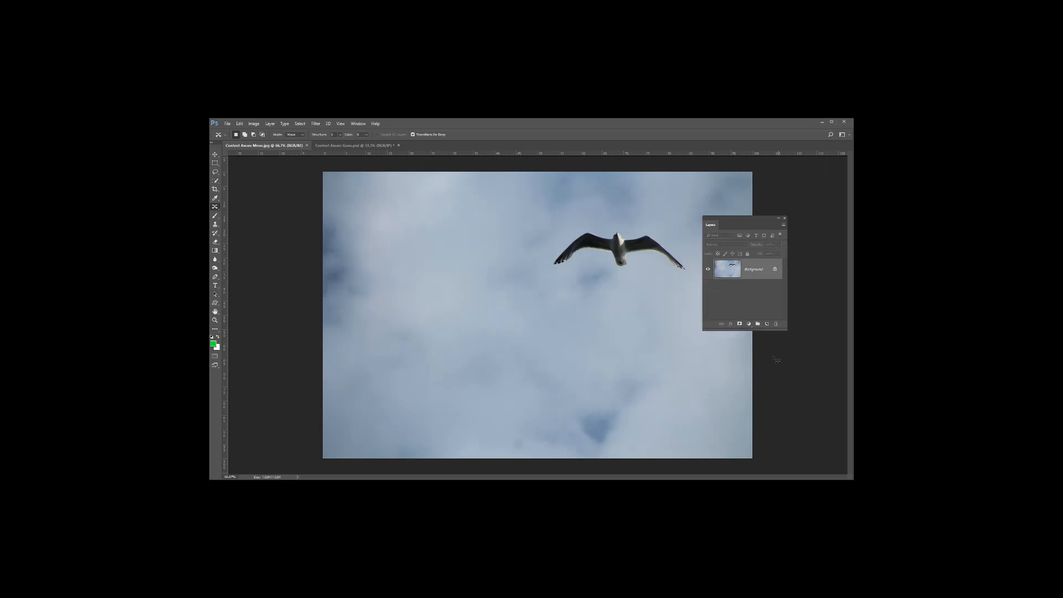
pyautogui.keyDown('alt'); pyautogui.click(767, 325); pyautogui.keyUp('alt')
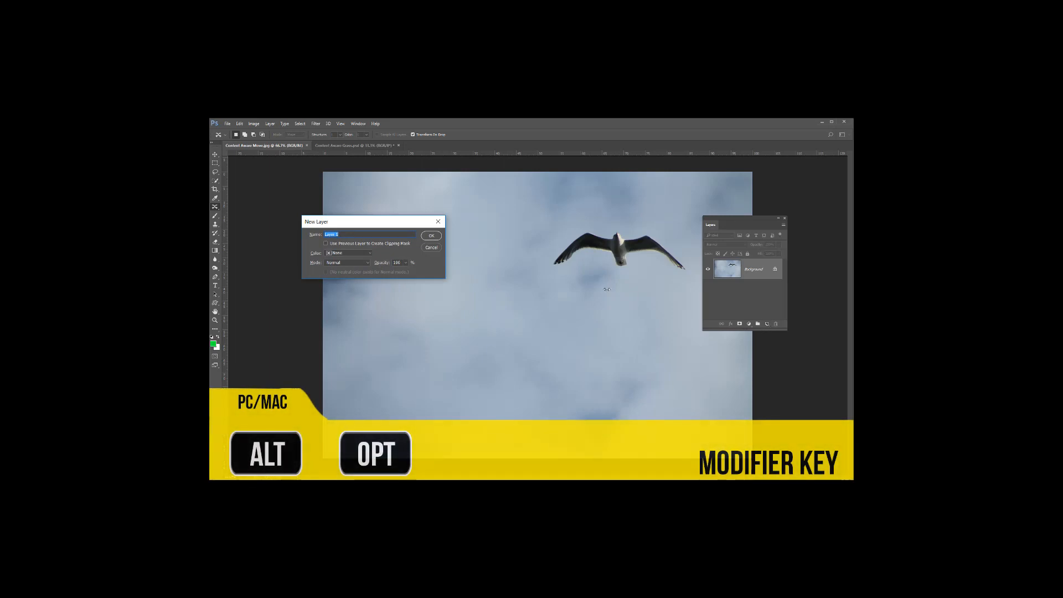
pyautogui.moveTo(360, 229); pyautogui.dragTo(414, 218)
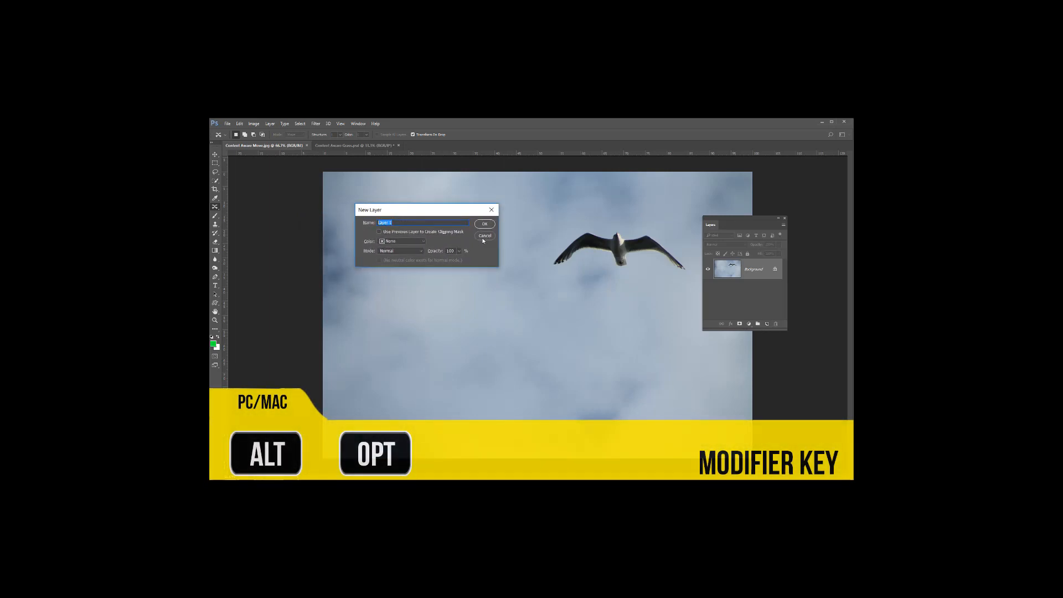
pyautogui.write('Retouch')
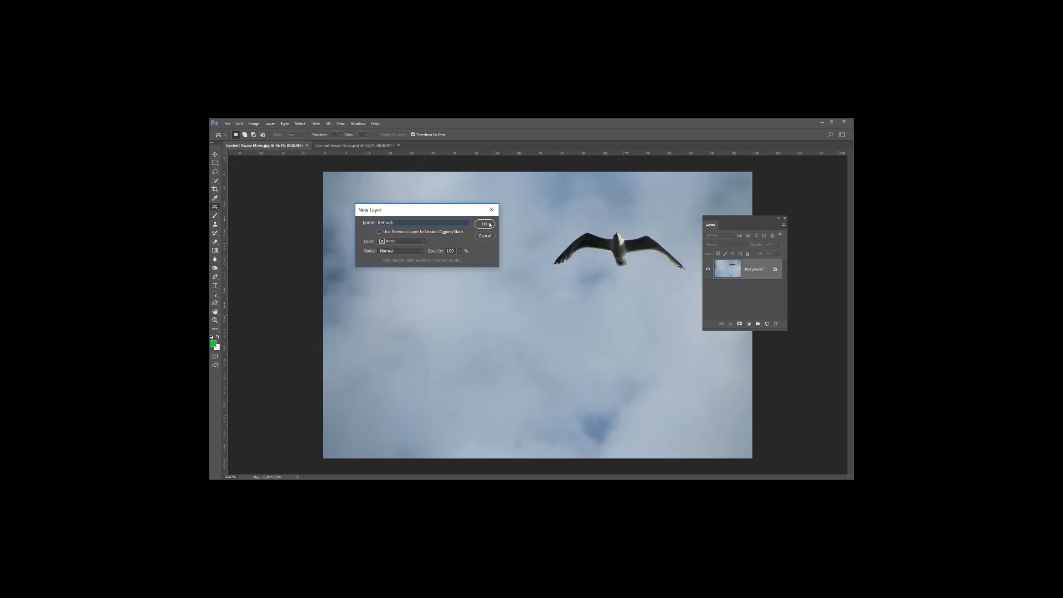
pyautogui.click(481, 223)
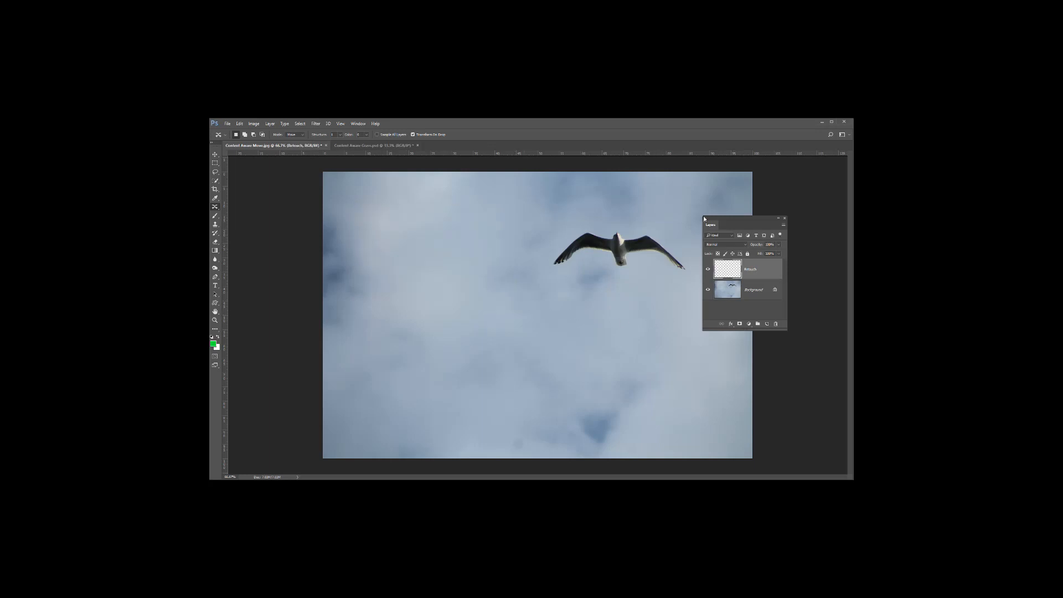
pyautogui.moveTo(711, 217); pyautogui.dragTo(731, 215)
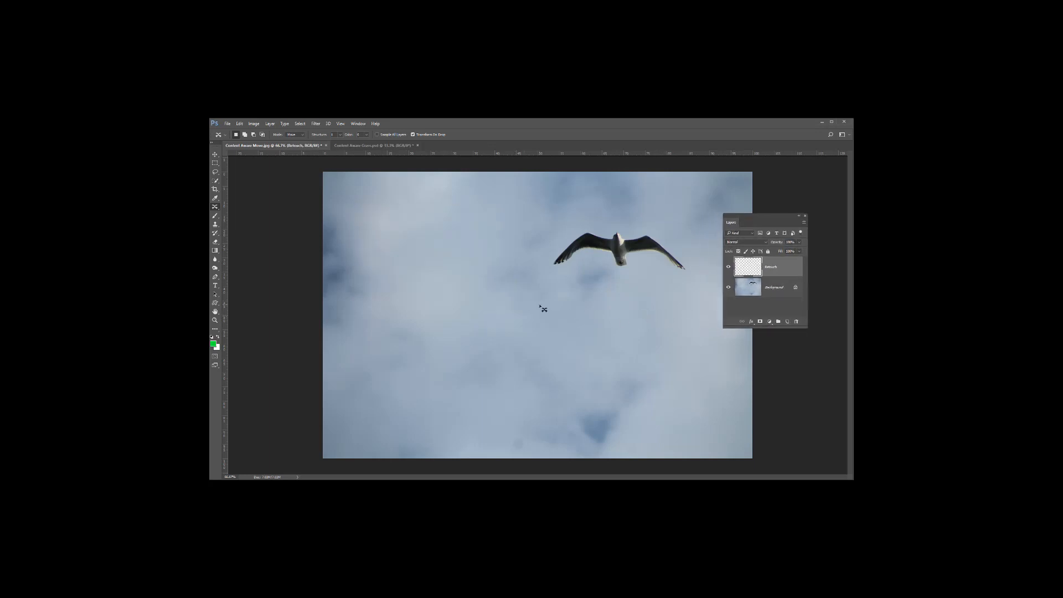
# Step: Enable Sample All Layers and draw a loose Content-Aware Move selection around the flying gull
pyautogui.click(377, 134)
pyautogui.moveTo(636, 229)
pyautogui.mouseDown()
pyautogui.moveTo(578, 228)
pyautogui.moveTo(556, 241)
pyautogui.moveTo(550, 274)
pyautogui.moveTo(602, 254)
pyautogui.moveTo(618, 270)
pyautogui.moveTo(637, 258)
pyautogui.moveTo(699, 278)
pyautogui.moveTo(681, 243)
pyautogui.moveTo(636, 229)
pyautogui.mouseUp()
# Step: Move the selected gull to the lower-left sky, apply the transform, deselect, and inspect the Retouch layer without the Background
pyautogui.moveTo(621, 248); pyautogui.dragTo(440, 374)
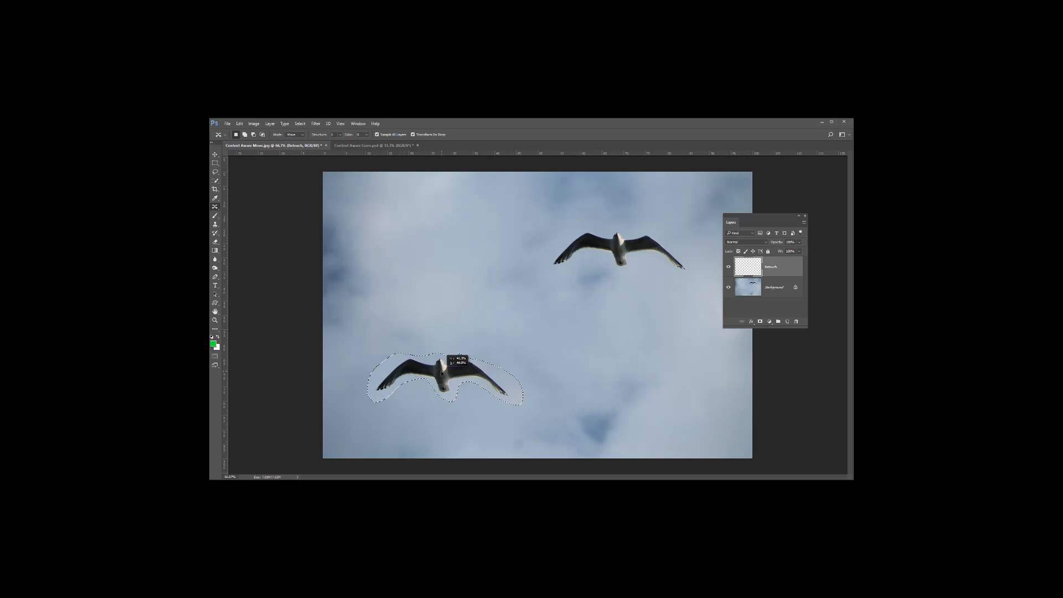
pyautogui.moveTo(441, 372); pyautogui.dragTo(441, 373)
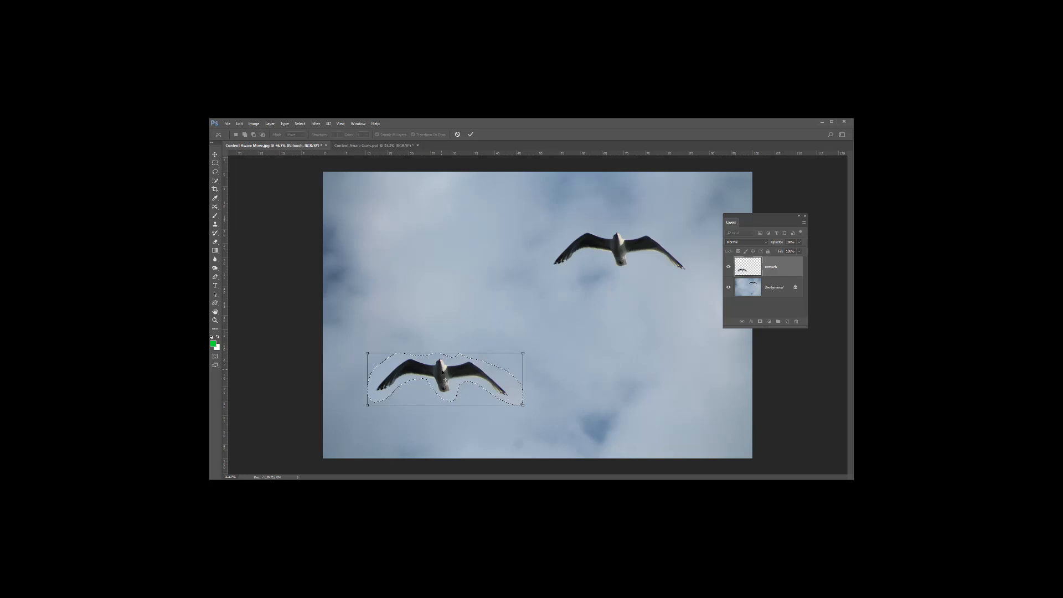
pyautogui.press('Return')
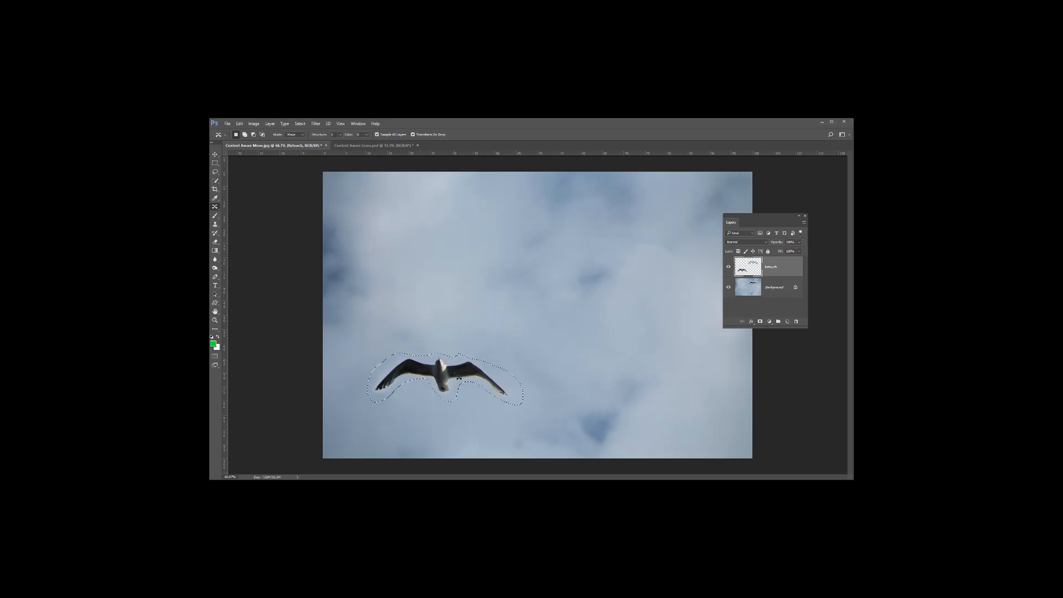
pyautogui.hotkey('ctrl', 'd')
pyautogui.click(728, 287)
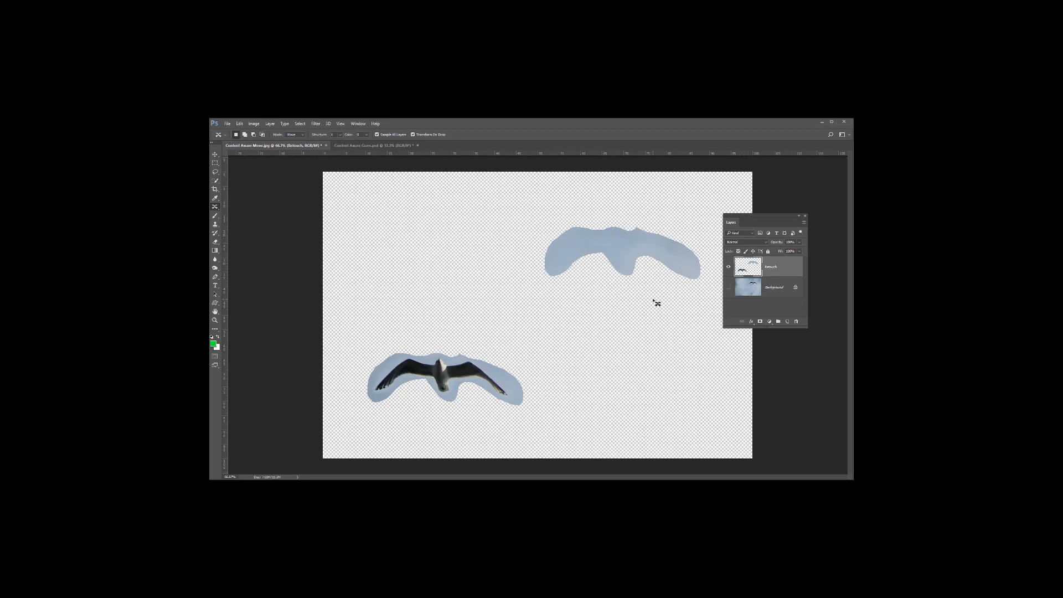
pyautogui.click(728, 287)
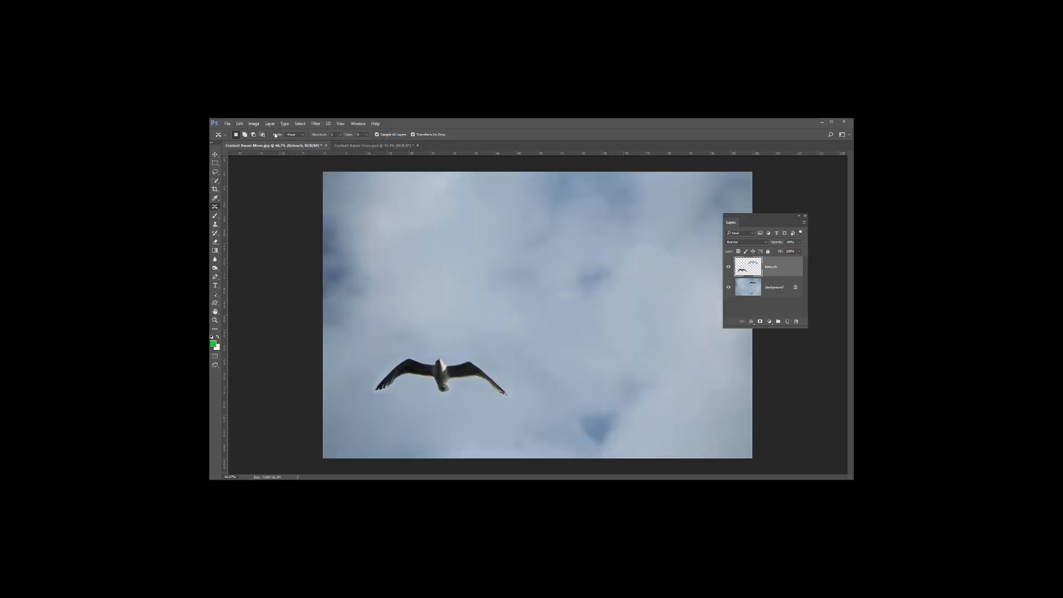
# Step: Step back through the deselection and the gull move until the original gull is selected again
pyautogui.click(239, 124)
pyautogui.click(257, 148)
pyautogui.click(240, 122)
pyautogui.click(254, 146)
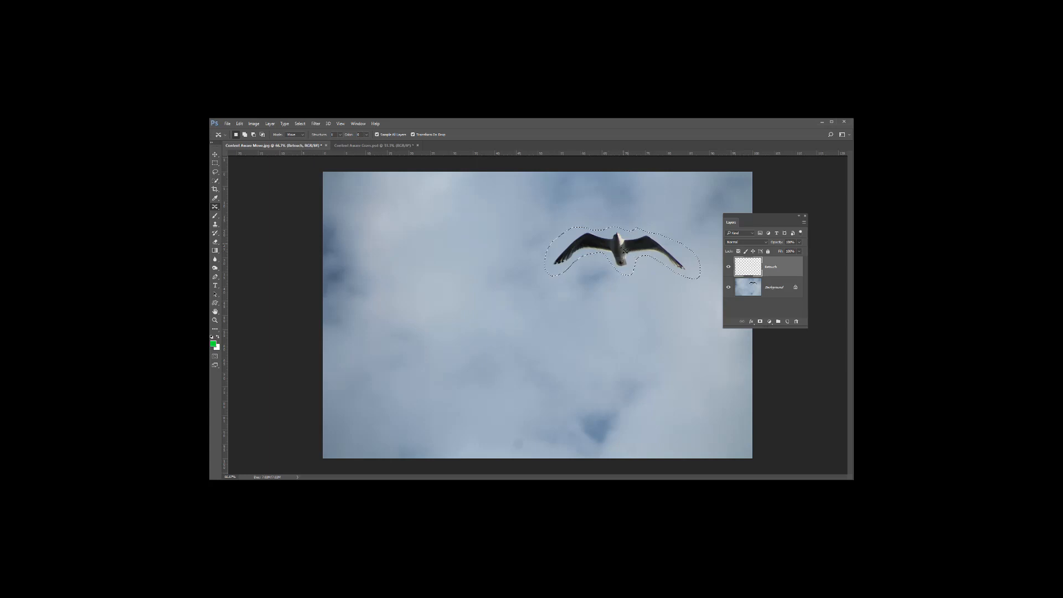
# Step: Turn off Transform On Drop and move the selected gull to the lower-left area of the sky
pyautogui.click(413, 134)
pyautogui.moveTo(620, 249); pyautogui.dragTo(434, 376)
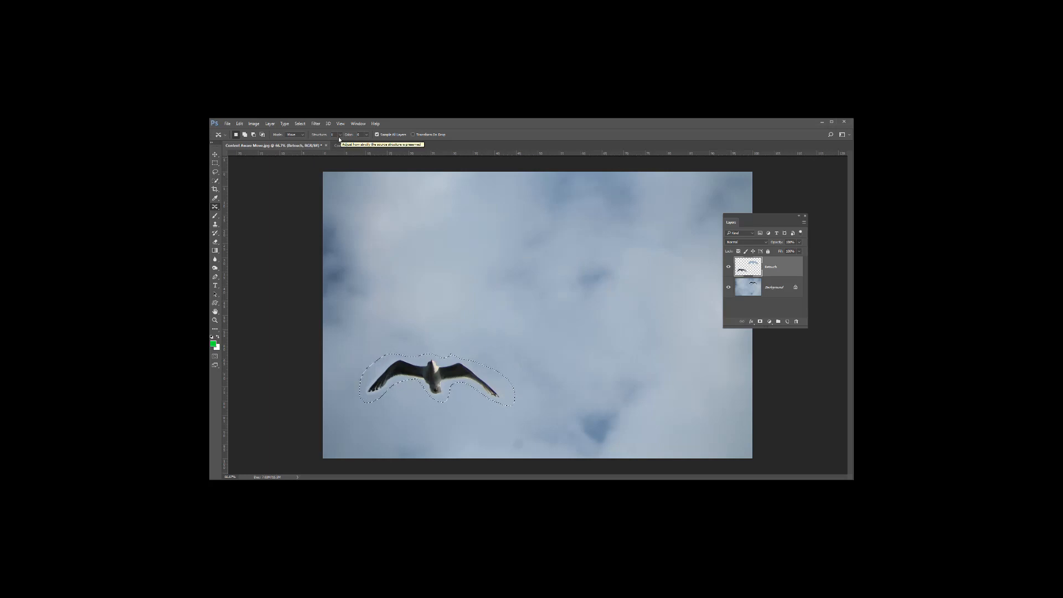
# Step: Fine-tune the moved gull's blend with Structure 1 and Color 10, deselect it, and check the retouched patches without the Background
pyautogui.moveTo(359, 144); pyautogui.dragTo(377, 148)
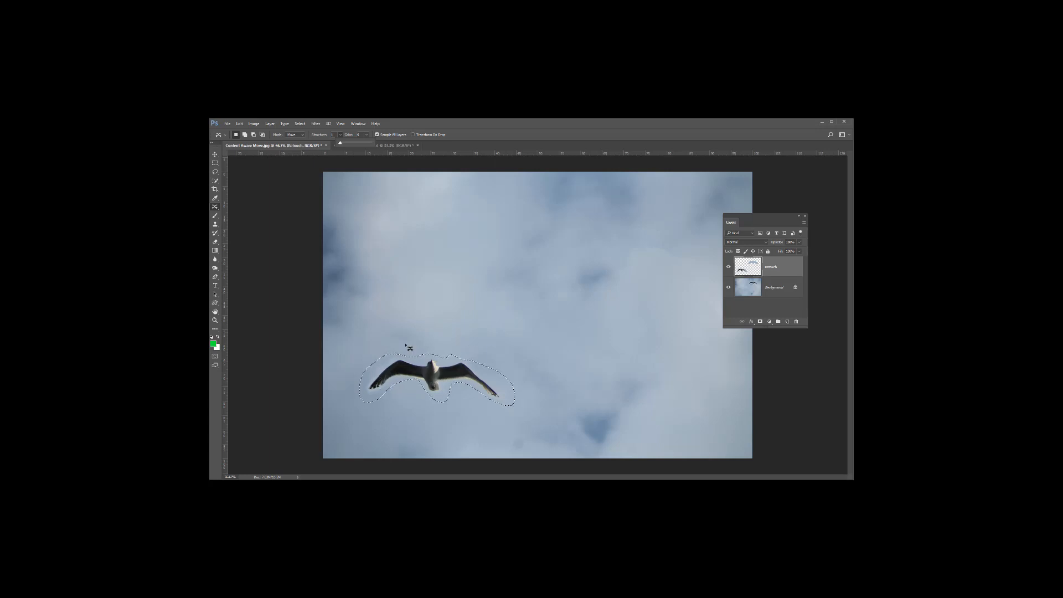
pyautogui.click(481, 124)
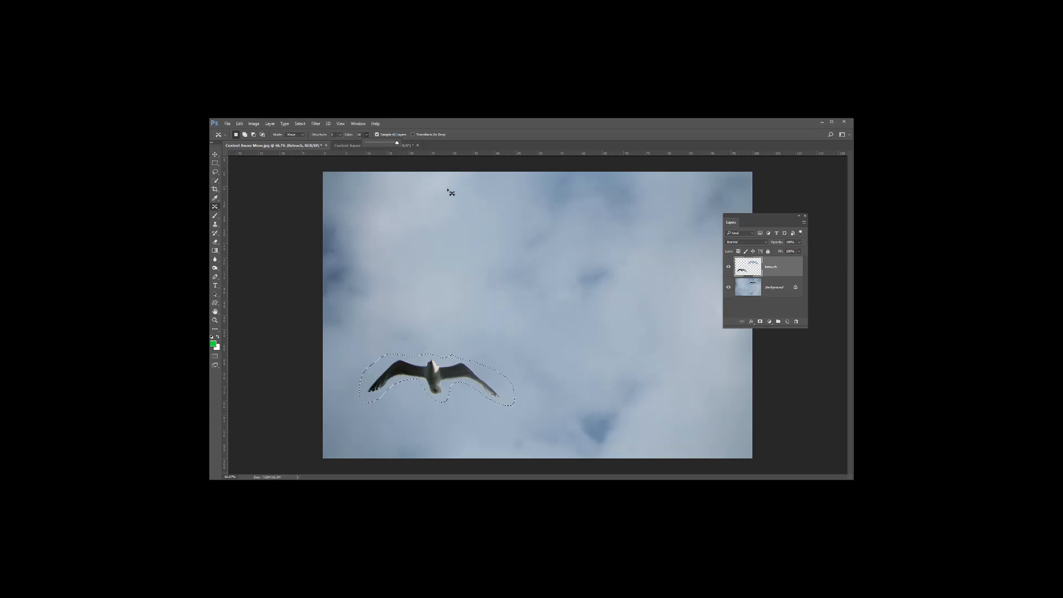
pyautogui.hotkey('ctrl', 'd')
pyautogui.click(729, 288)
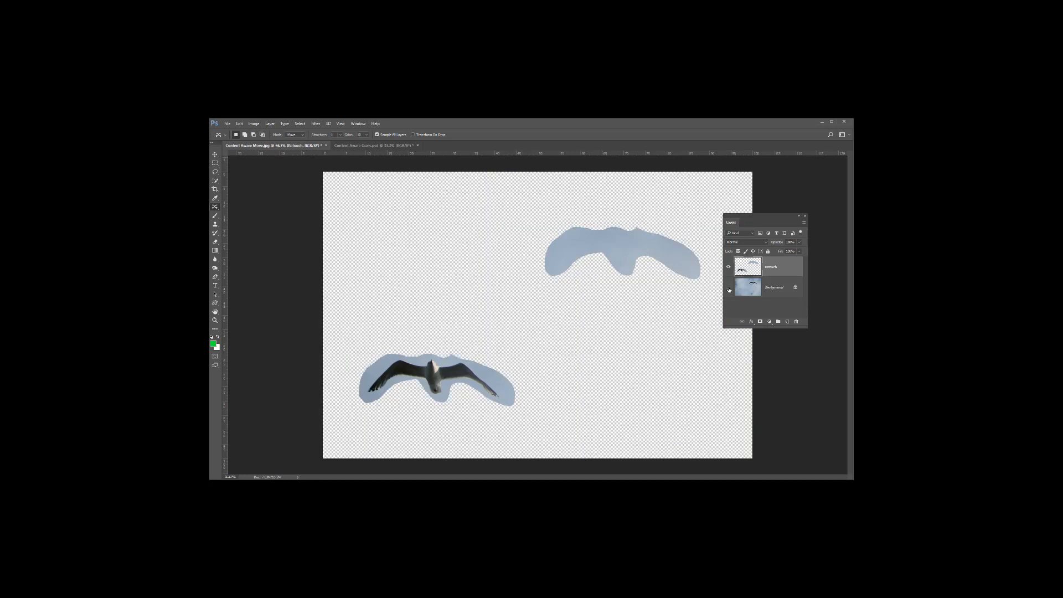
pyautogui.click(729, 288)
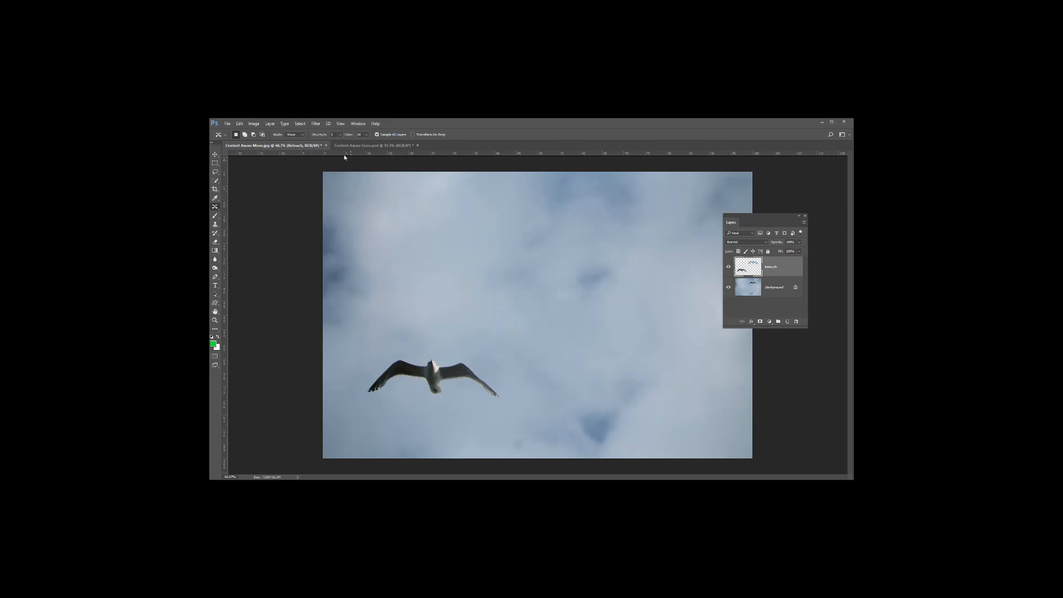
# Step: Switch to the Content Aware Grass.psd document with the Content-Aware Move Tool active in Extend mode
pyautogui.click(301, 135)
pyautogui.click(382, 146)
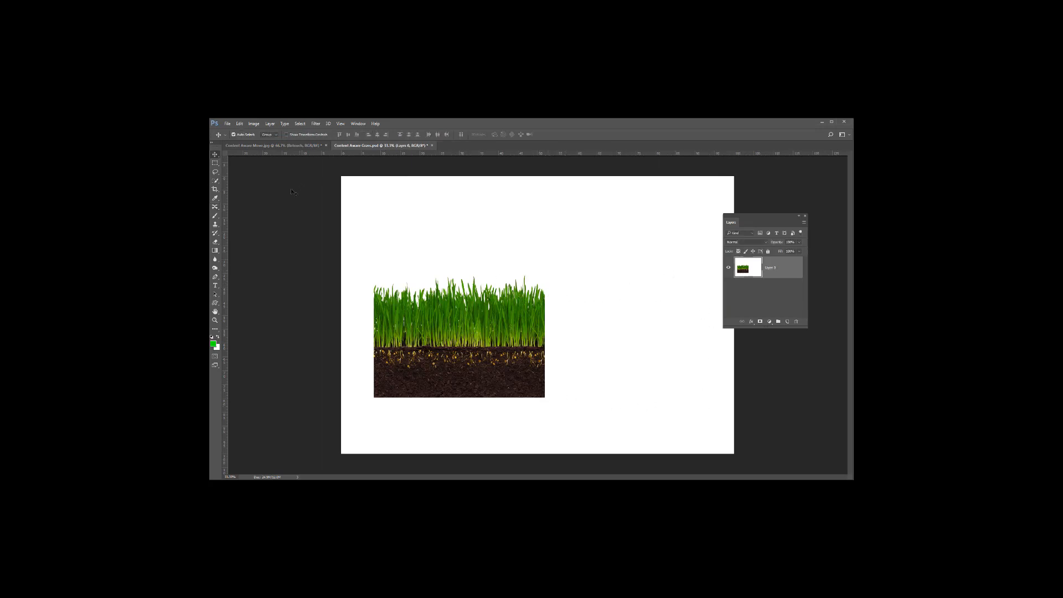
pyautogui.click(215, 207)
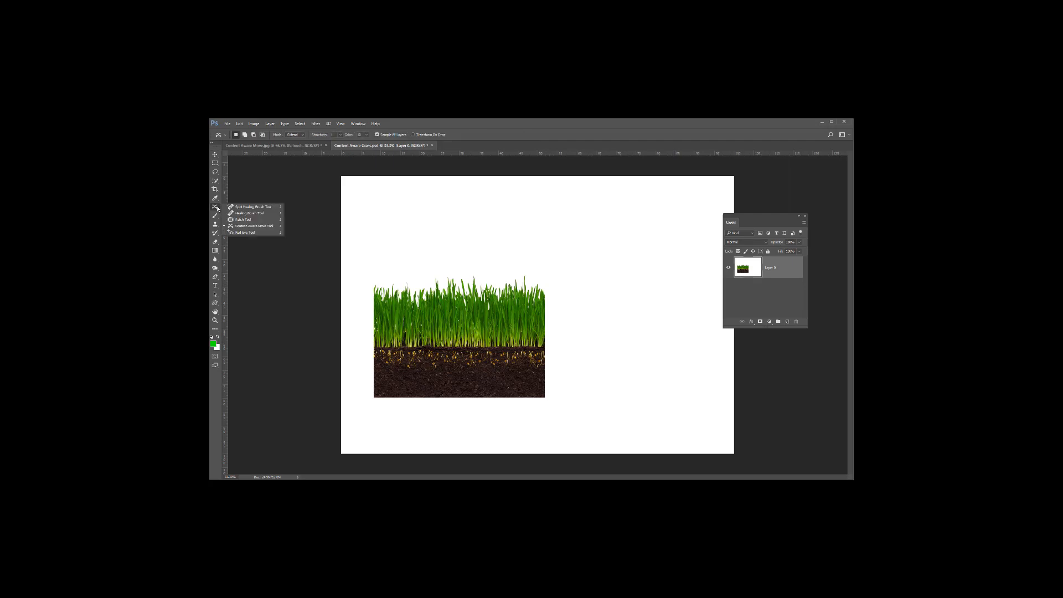
pyautogui.click(259, 227)
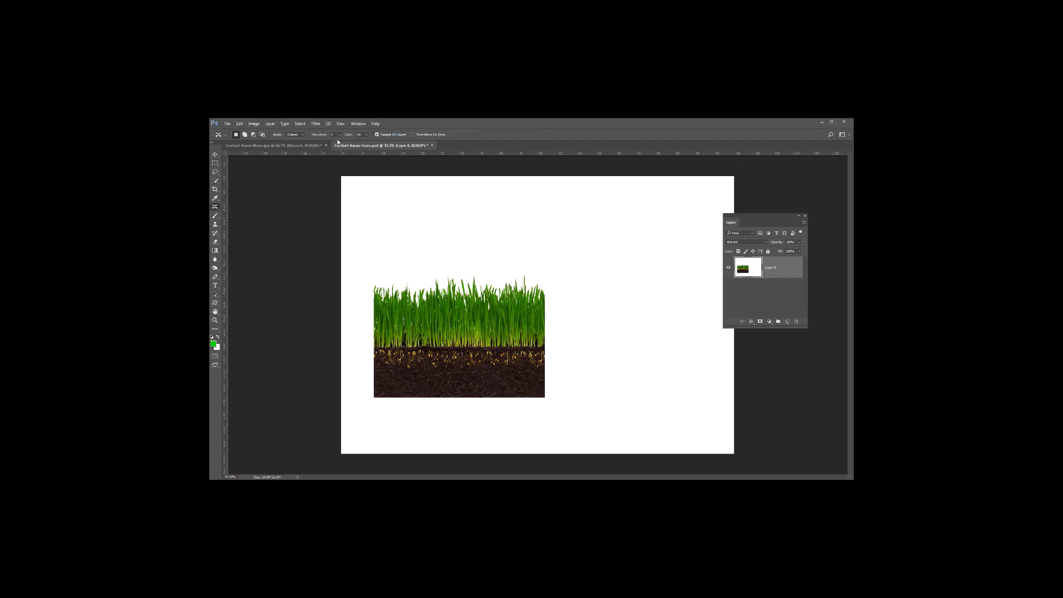
# Step: Set the tool's Color to 0 and add a new empty layer above the grass layer
pyautogui.click(336, 134)
pyautogui.click(788, 321)
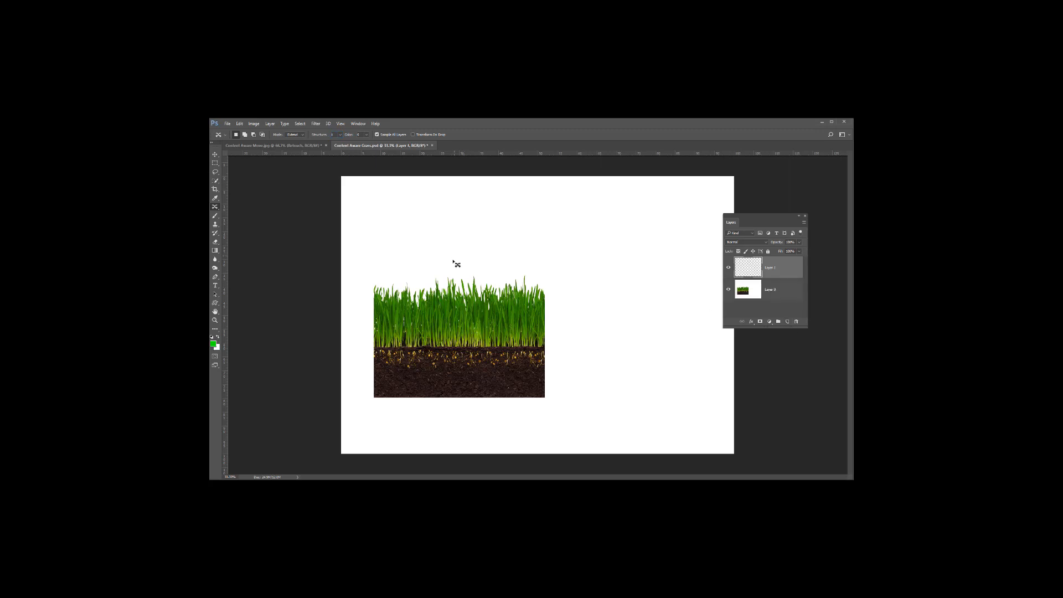
# Step: Draw a straight-sided selection around the right half of the grass and soil block, including some white margin
pyautogui.moveTo(454, 255)
pyautogui.mouseDown()
pyautogui.moveTo(450, 396)
pyautogui.moveTo(473, 415)
pyautogui.moveTo(552, 412)
pyautogui.moveTo(591, 338)
pyautogui.moveTo(560, 255)
pyautogui.moveTo(491, 239)
pyautogui.moveTo(459, 260)
pyautogui.mouseUp()
pyautogui.hotkey('ctrl', 'd')
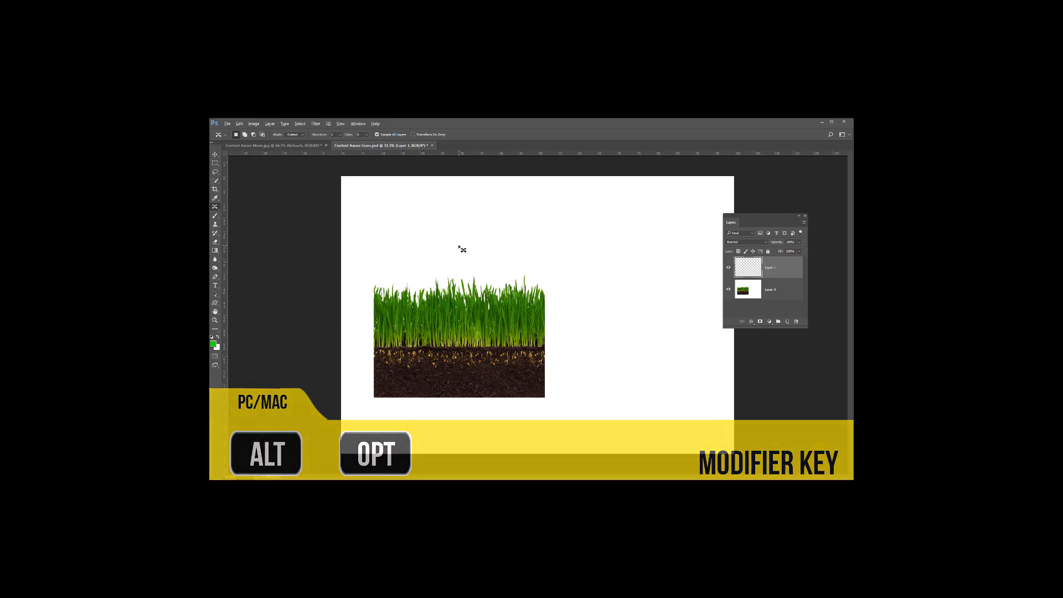
pyautogui.moveTo(458, 245)
pyautogui.mouseDown()
pyautogui.moveTo(462, 412)
pyautogui.moveTo(586, 420)
pyautogui.moveTo(566, 403)
pyautogui.moveTo(591, 390)
pyautogui.moveTo(583, 262)
pyautogui.moveTo(565, 238)
pyautogui.moveTo(460, 247)
pyautogui.mouseUp()
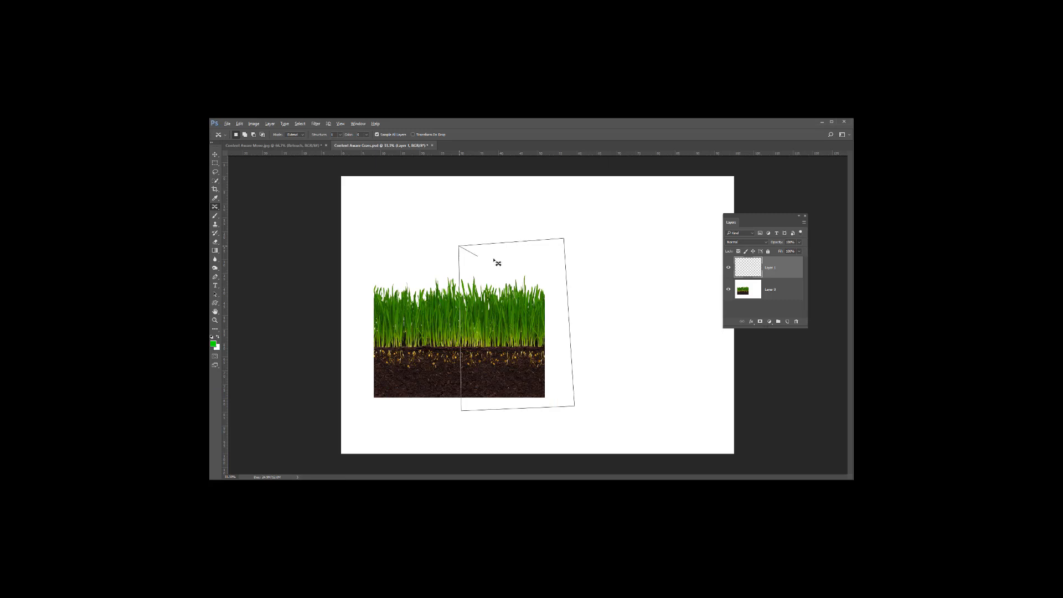
pyautogui.moveTo(462, 251); pyautogui.dragTo(459, 247)
# Step: Extend the grass block rightward by placing the selected half against its right edge, raise Structure to refine the blend, and deselect
pyautogui.moveTo(490, 335); pyautogui.dragTo(570, 334)
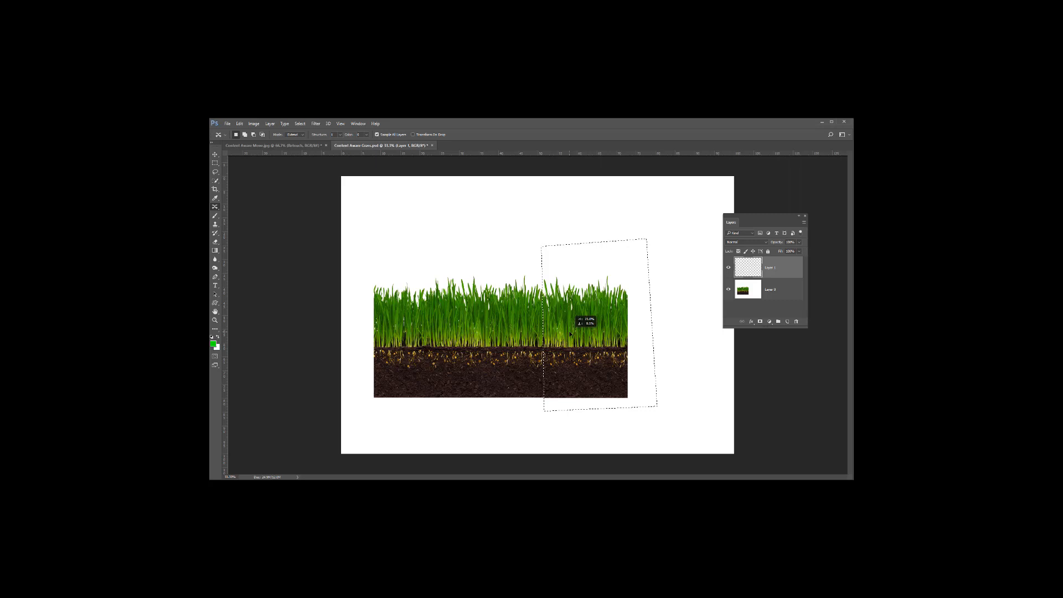
pyautogui.moveTo(570, 334); pyautogui.dragTo(571, 334)
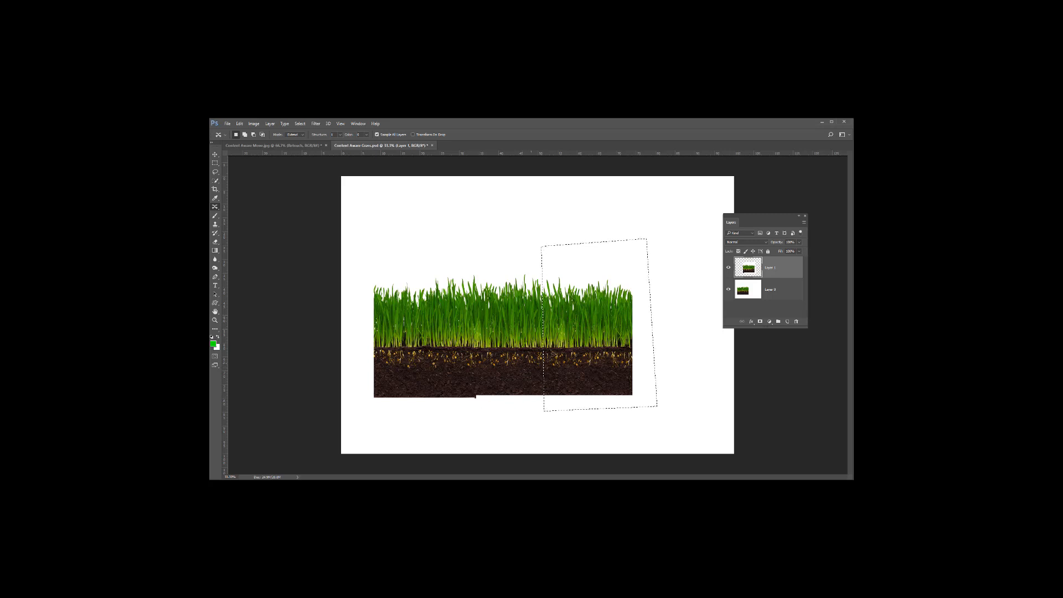
pyautogui.click(340, 135)
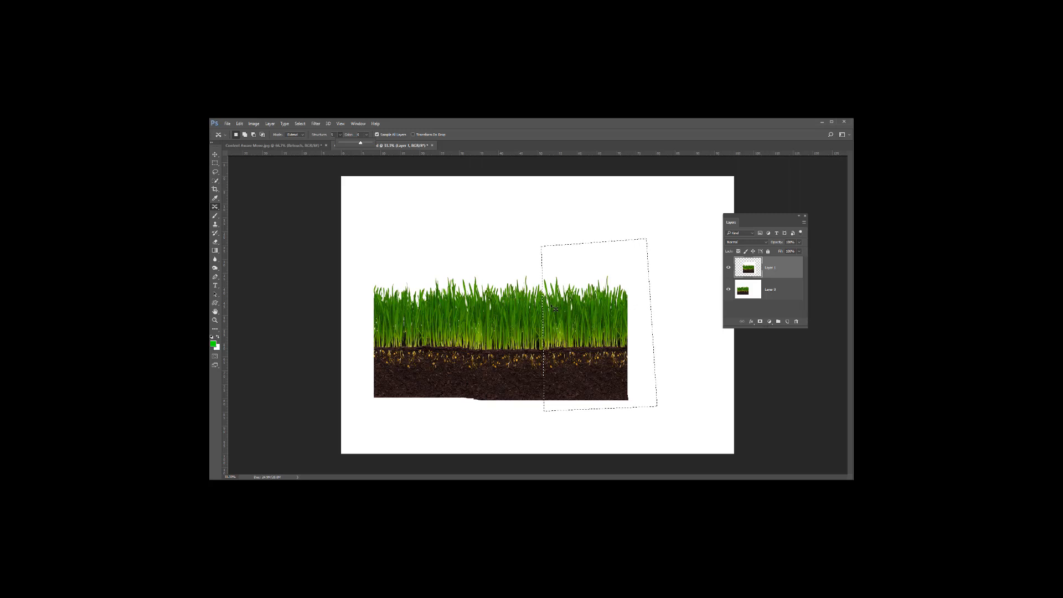
pyautogui.hotkey('ctrl', 'd')
pyautogui.click(300, 135)
pyautogui.click(377, 227)
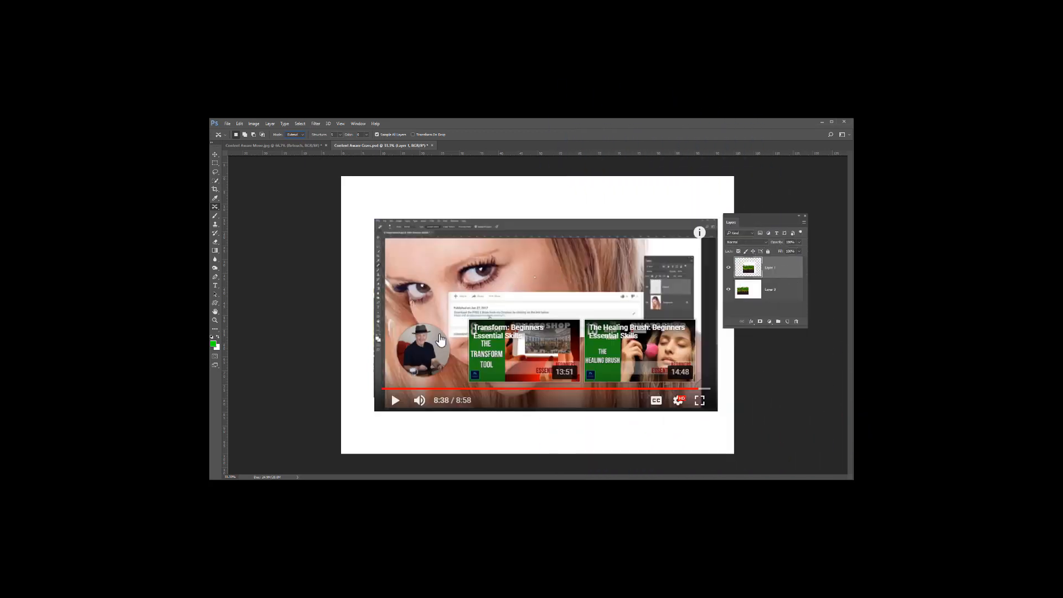
pyautogui.moveTo(428, 346)
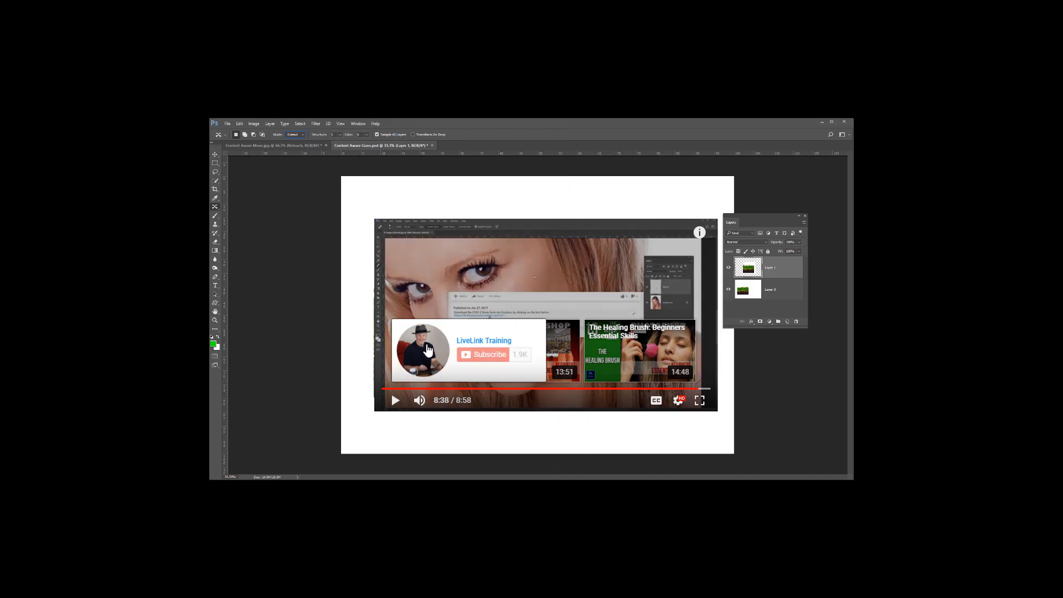